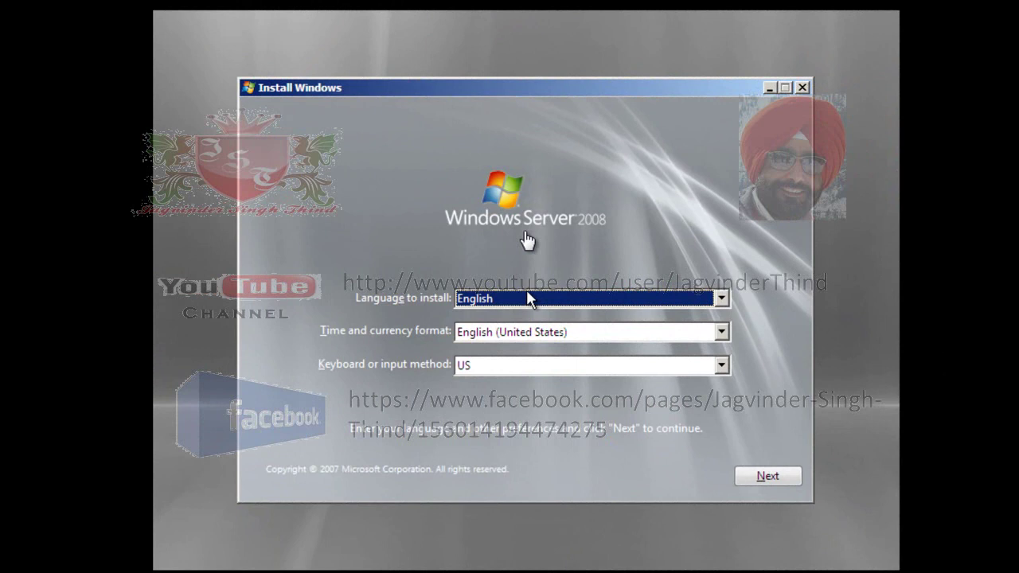
- Accept the default language settings and open Windows Complete PC Restore from the computer repair options
left_click(769, 474)
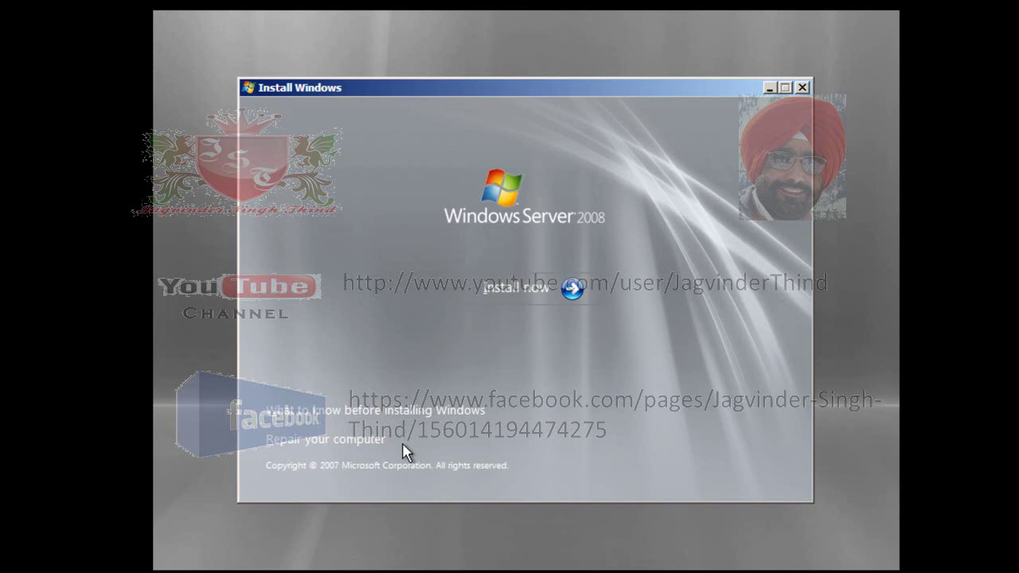
left_click(351, 440)
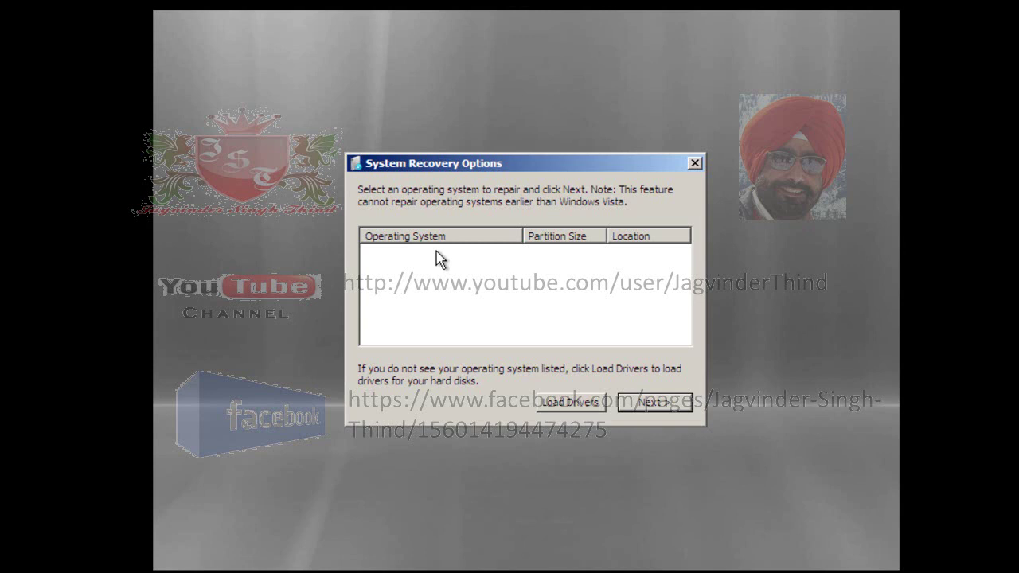
left_click(672, 405)
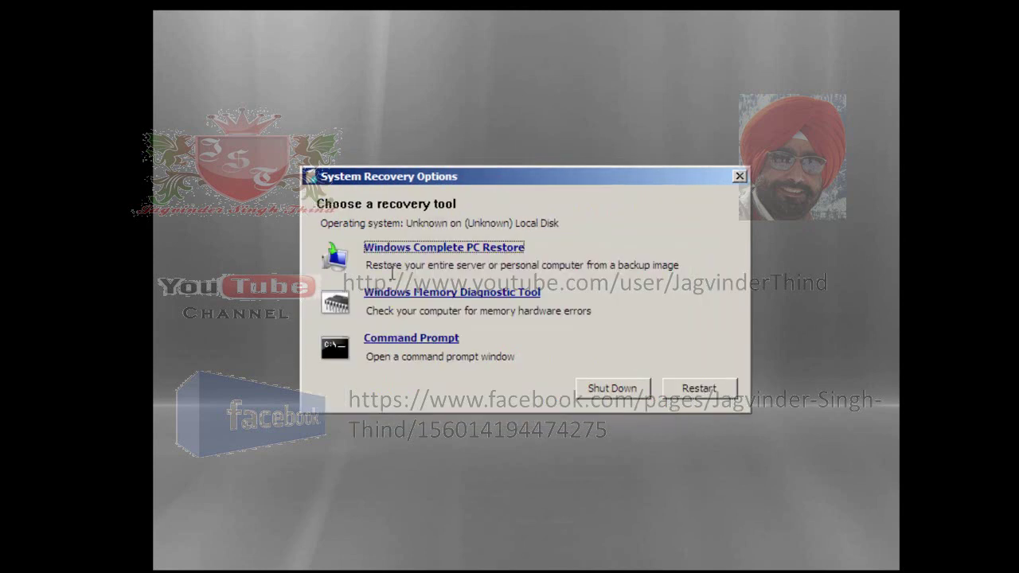
left_click(440, 253)
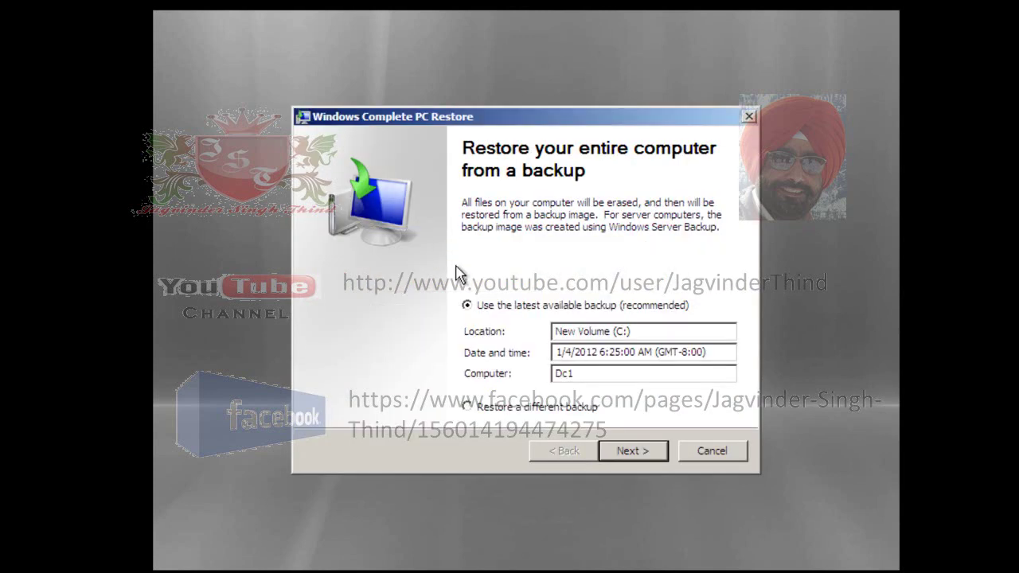
- Check the location, date and time, and computer name of the latest available backup
left_click_drag(647, 333, 555, 333)
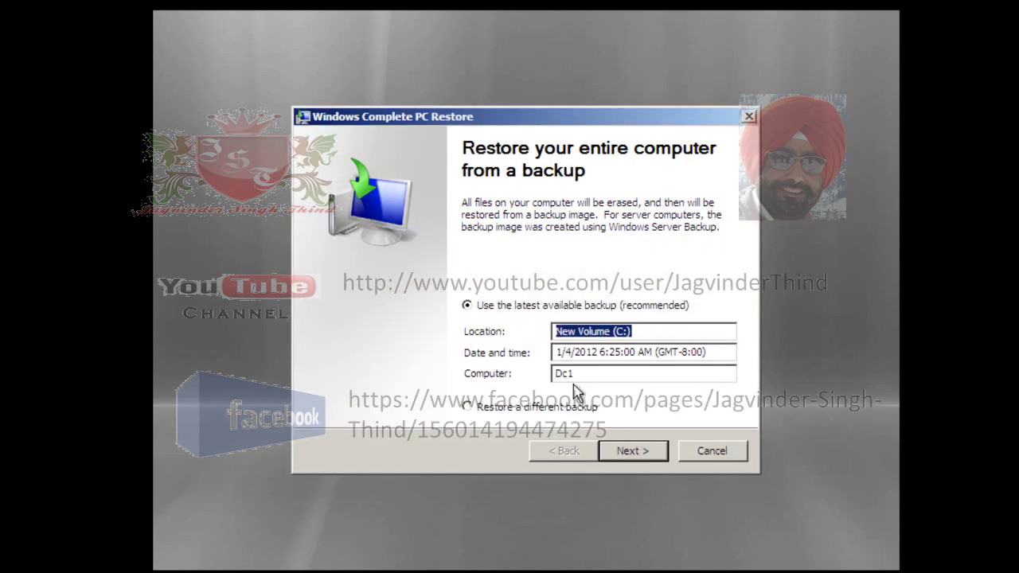
left_click_drag(713, 356, 540, 354)
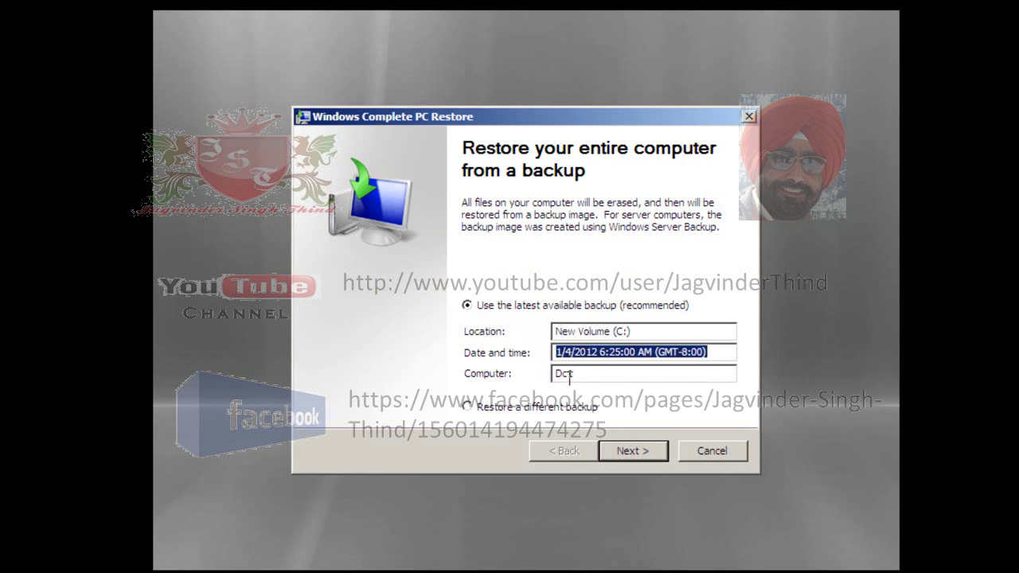
left_click_drag(605, 375, 539, 370)
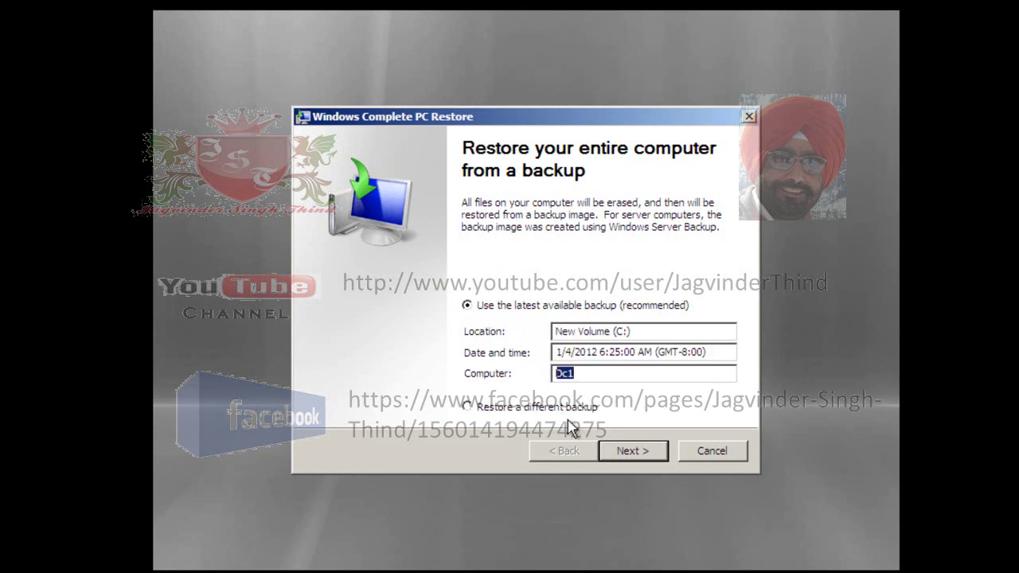
left_click_drag(727, 353, 527, 337)
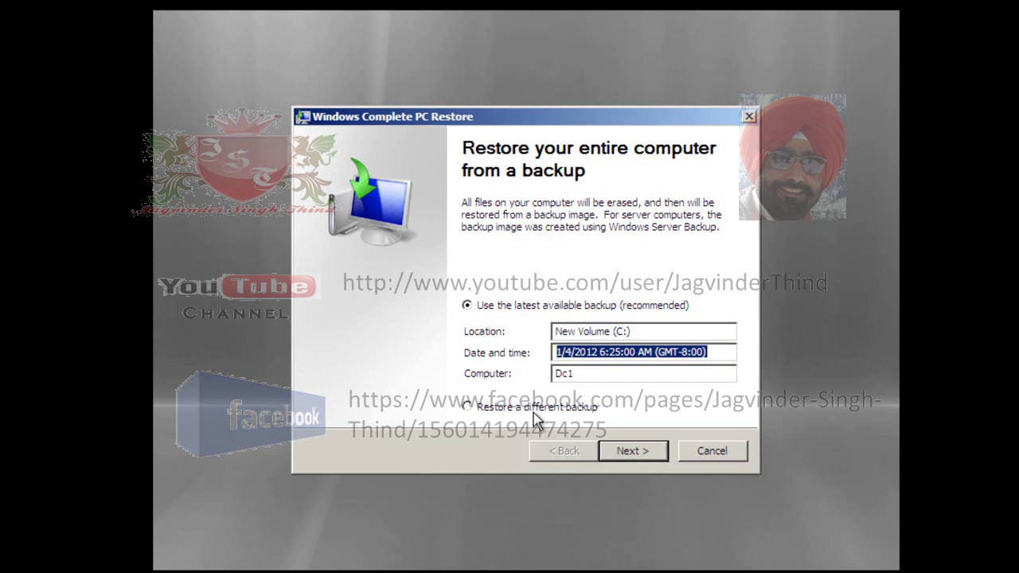
- Choose the latest available backup as the restore source and accept the default disk formatting options
left_click(468, 410)
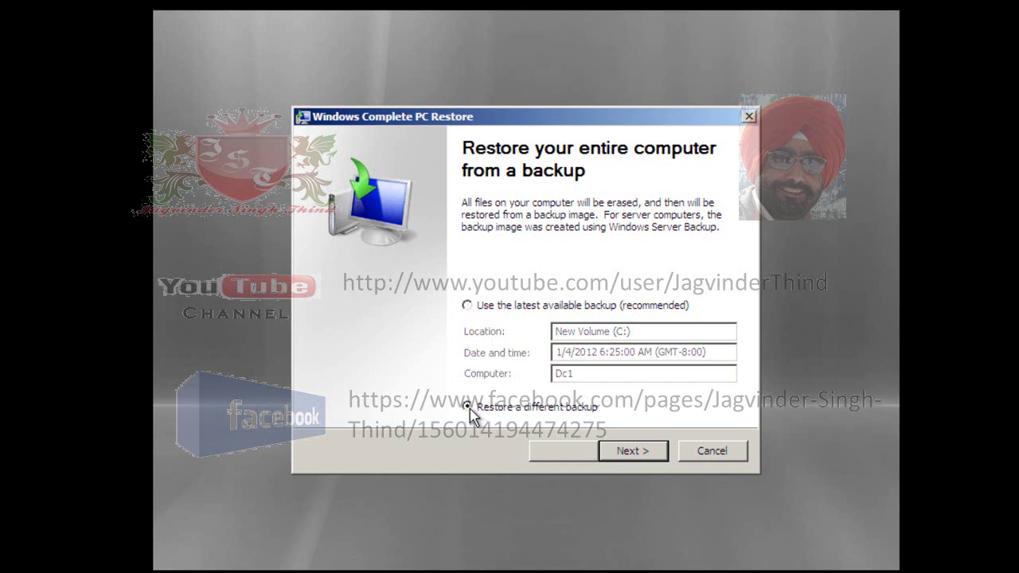
left_click(467, 306)
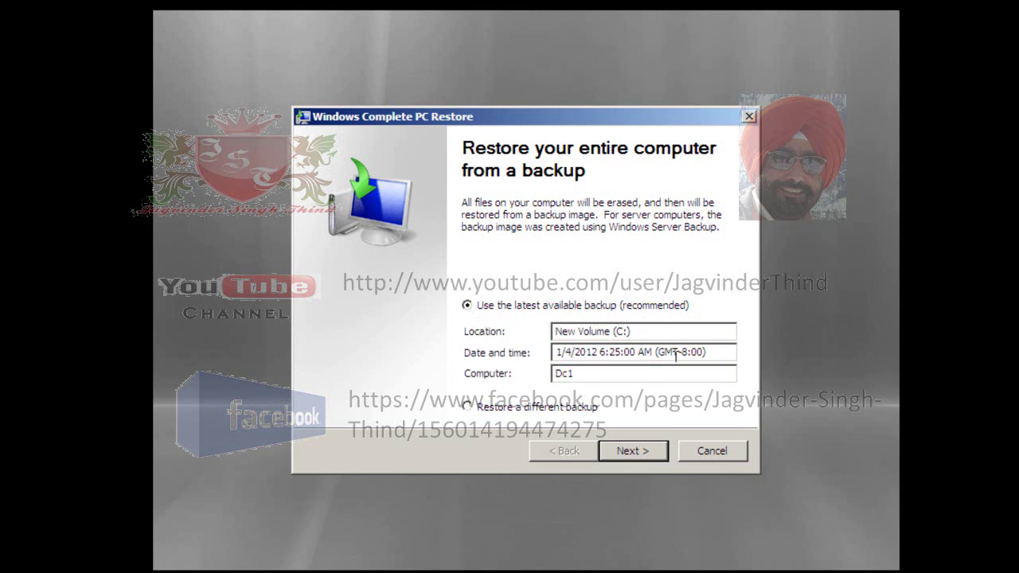
left_click(634, 452)
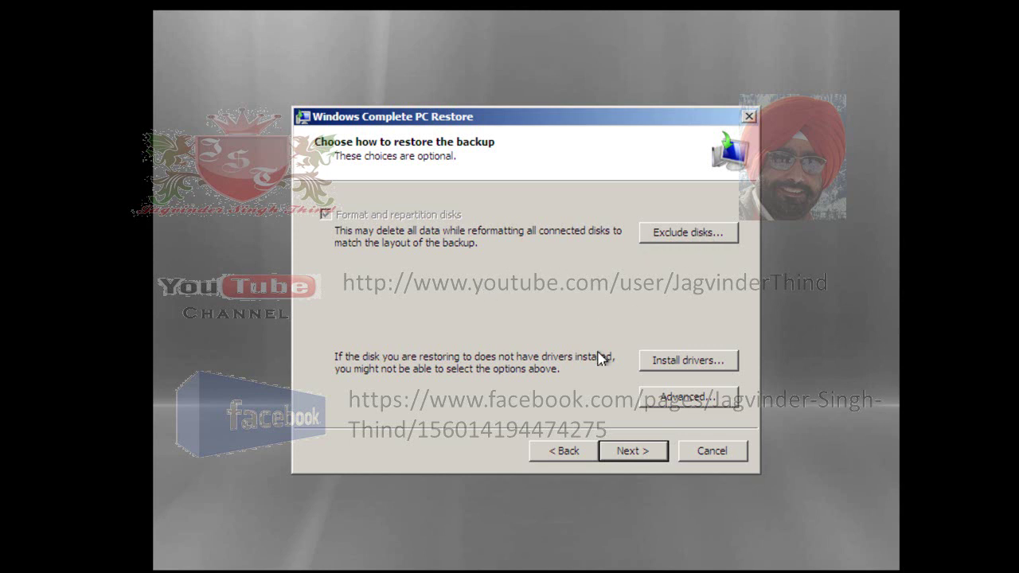
left_click(632, 451)
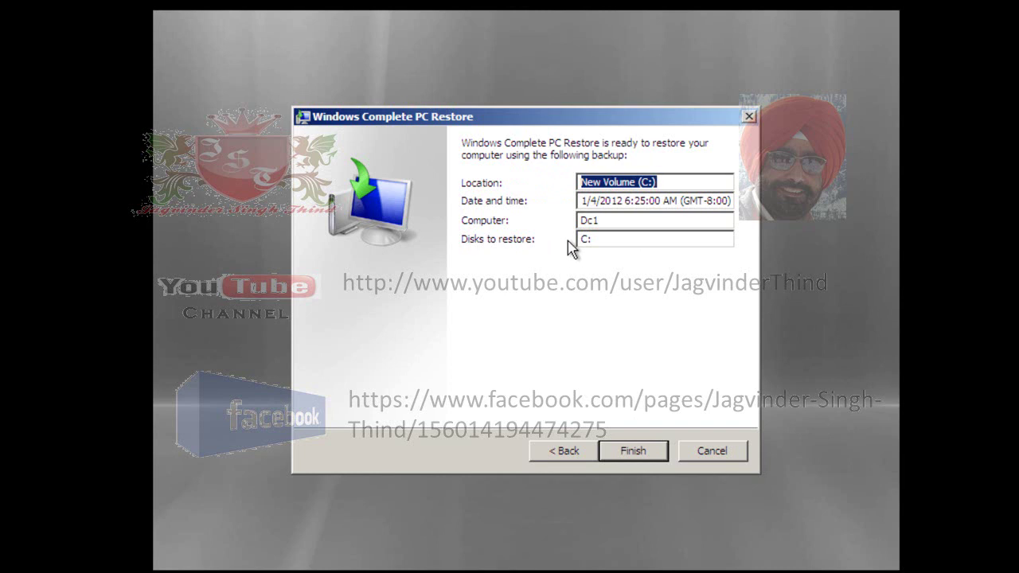
- Run the restore with formatting of the disks confirmed, and restart the computer immediately when it completes
left_click(636, 451)
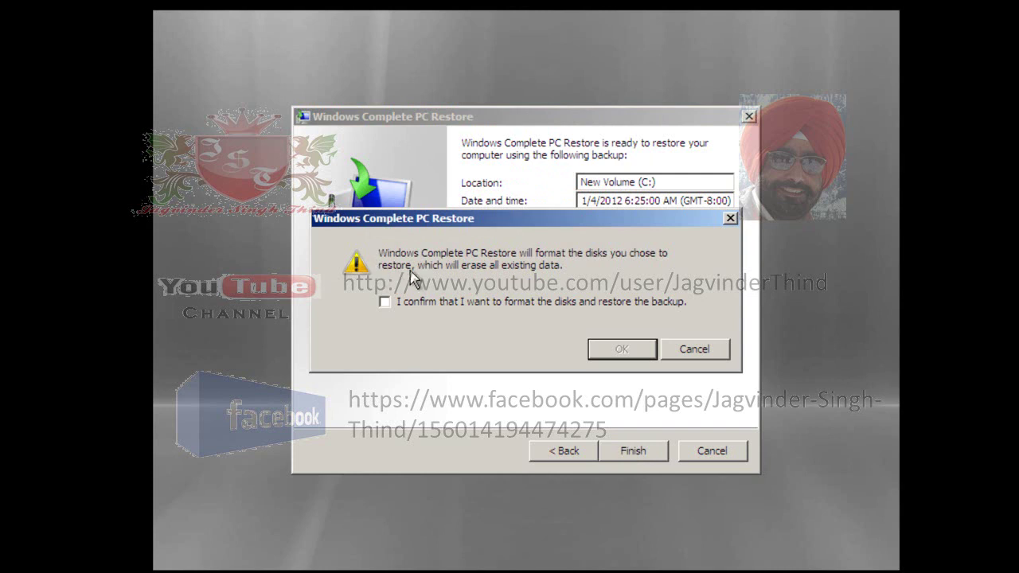
left_click(385, 303)
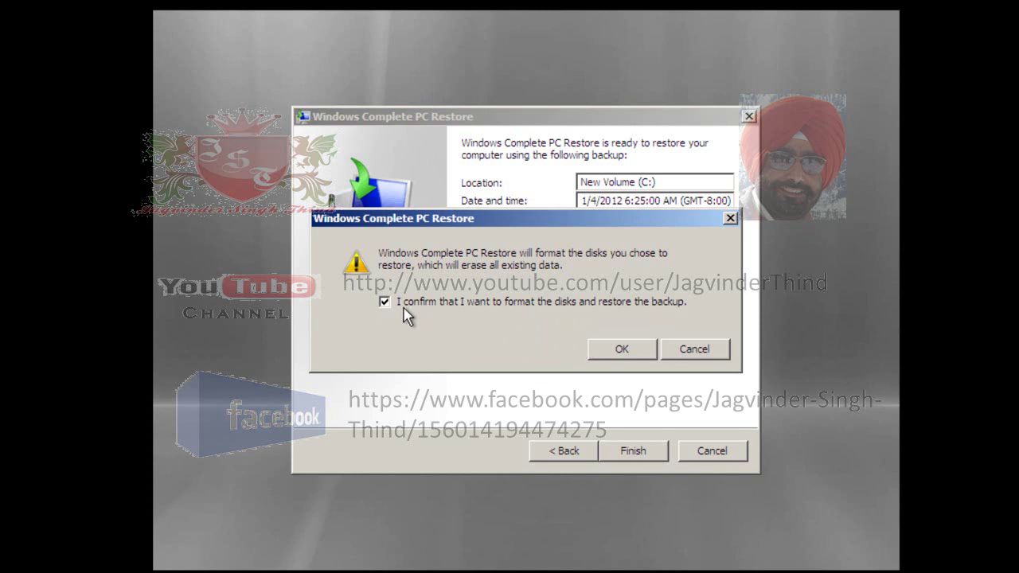
left_click(621, 350)
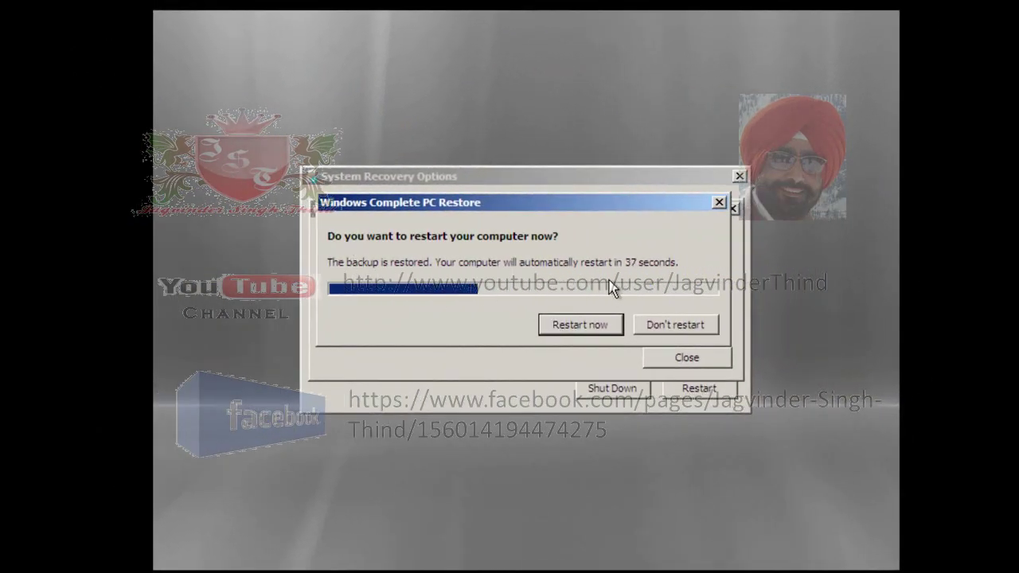
left_click(585, 326)
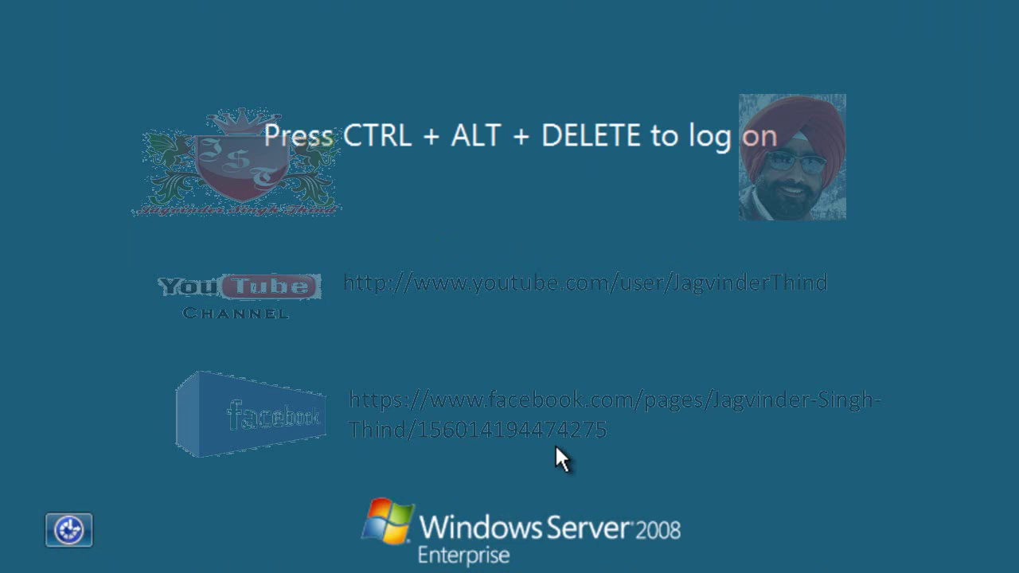
- Log on to the restored server as KING\Administrator by entering the account password
key("ctrl+alt+Delete")
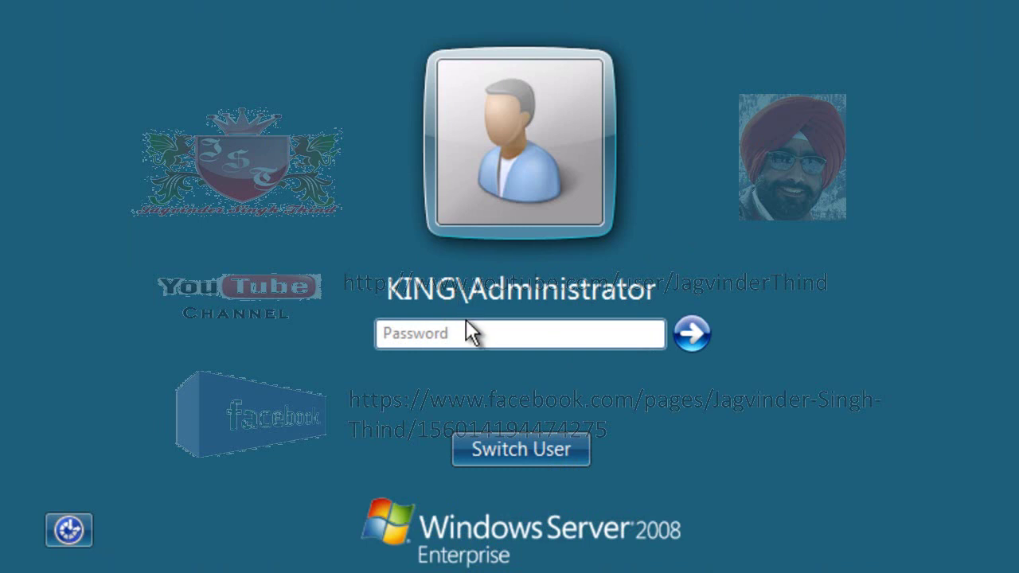
left_click(584, 336)
type("••••••••••")
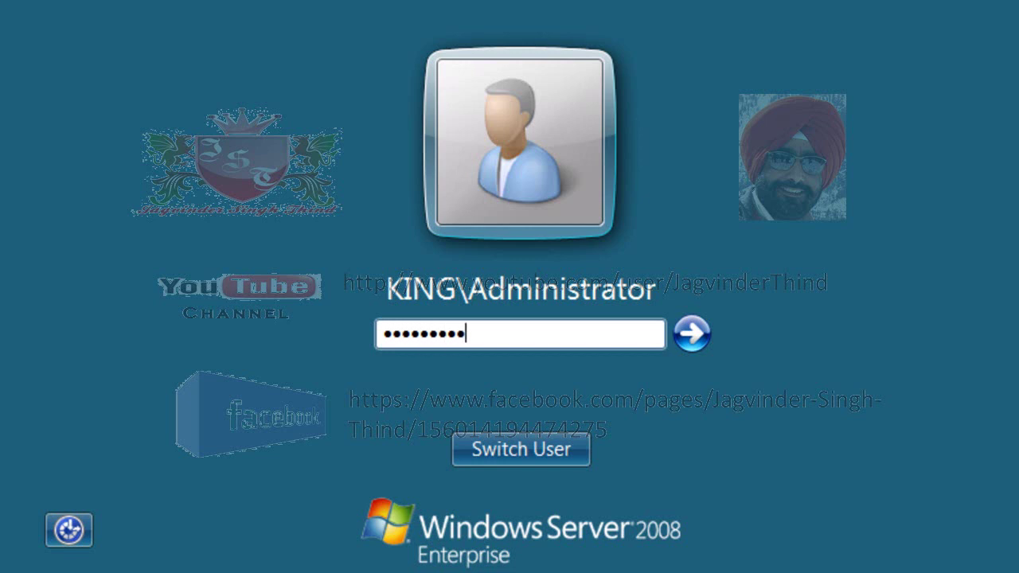
key("Return")
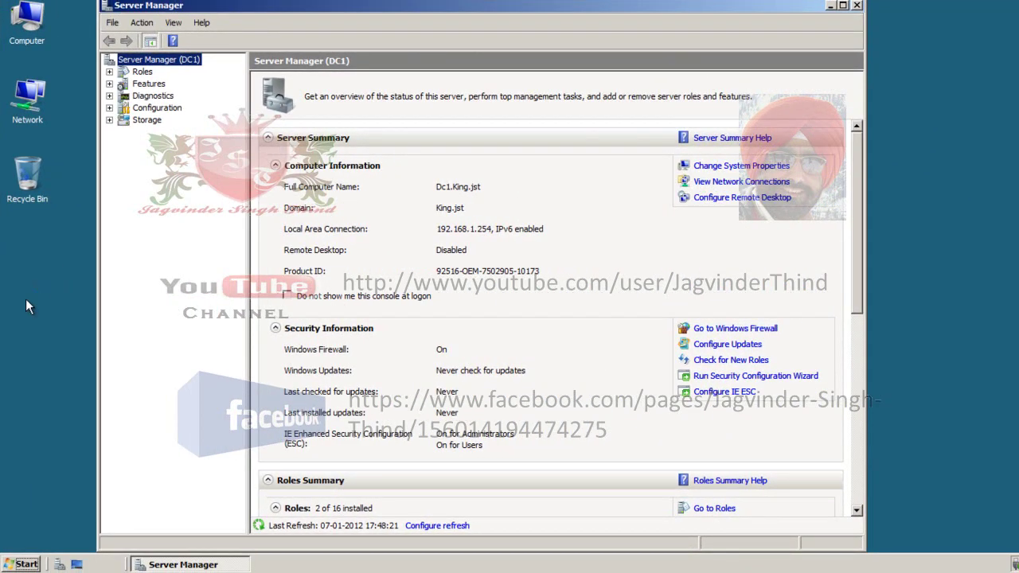
- Check the contents of the Sales organizational unit in the King.jst domain under Active Directory Users and Computers
left_click(109, 73)
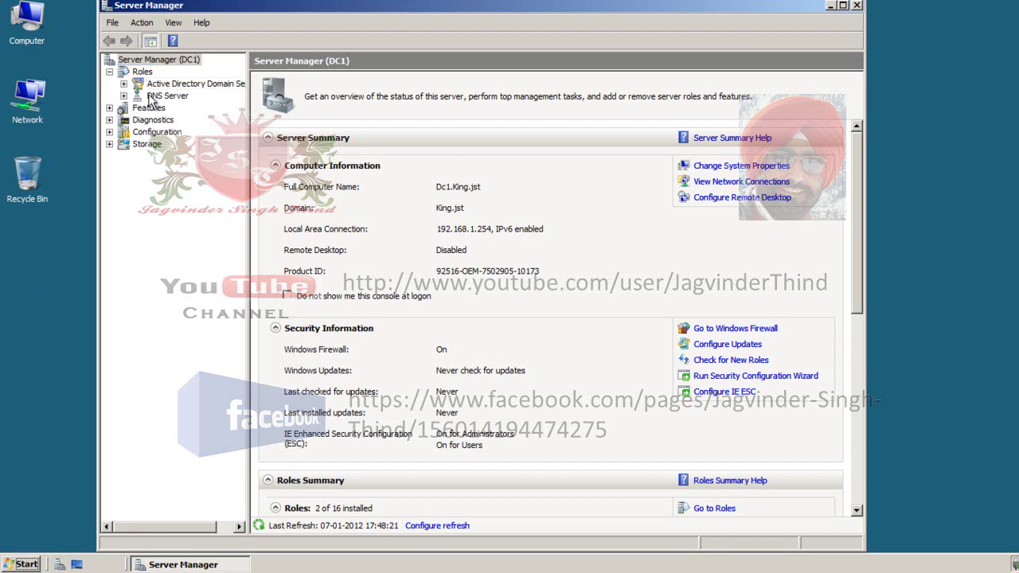
left_click(124, 84)
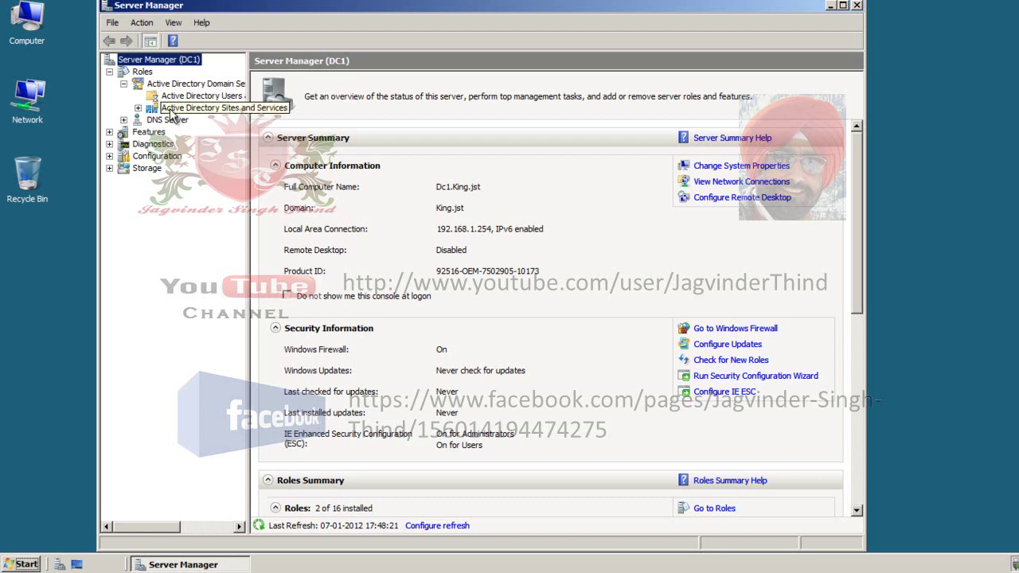
left_click(138, 96)
left_click(152, 108)
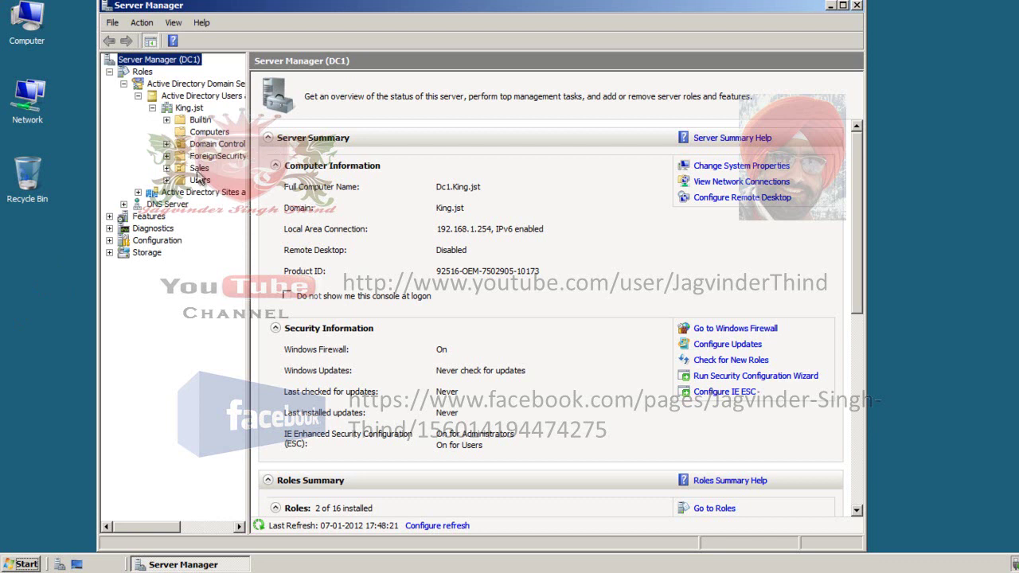
left_click(199, 169)
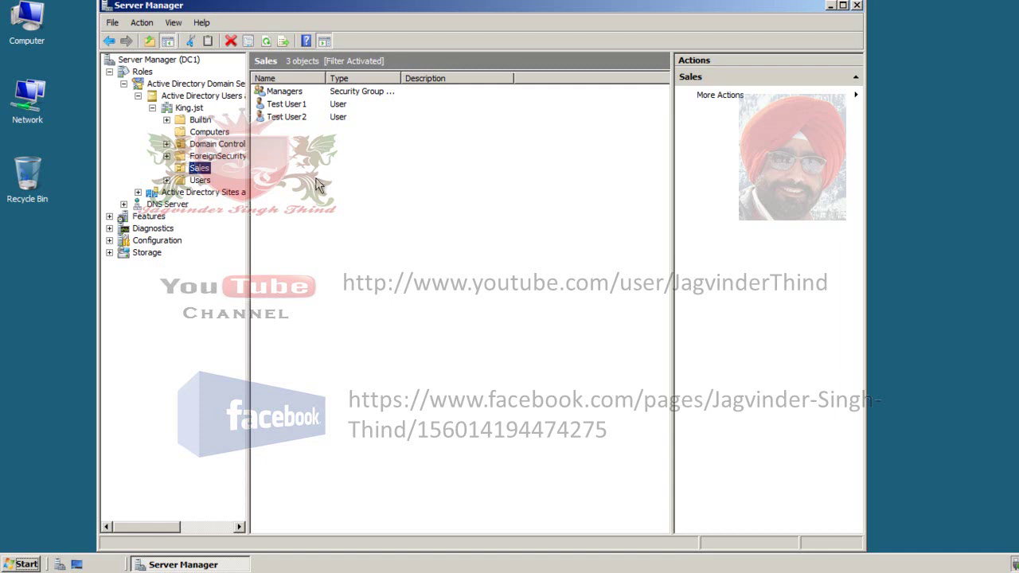
- Inspect the Dc1 backup folder inside WindowsImageBackup on New Volume (E:), and close the file window
double_click(36, 32)
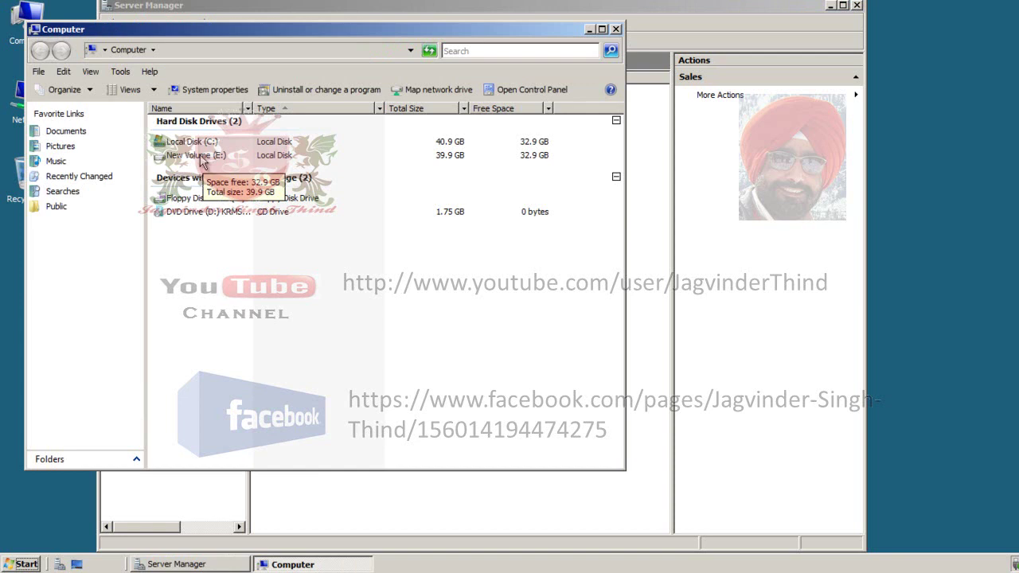
double_click(200, 157)
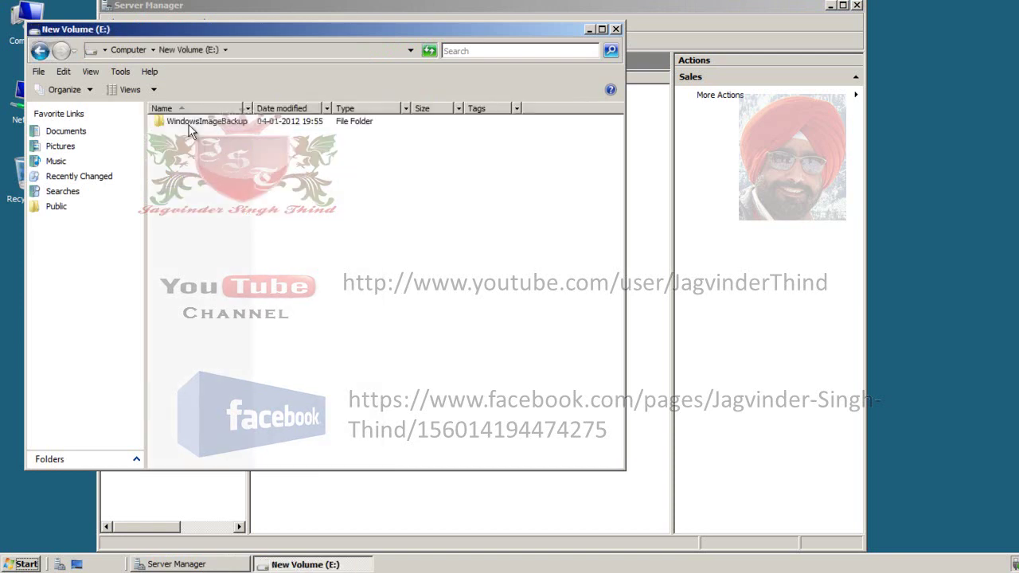
double_click(197, 127)
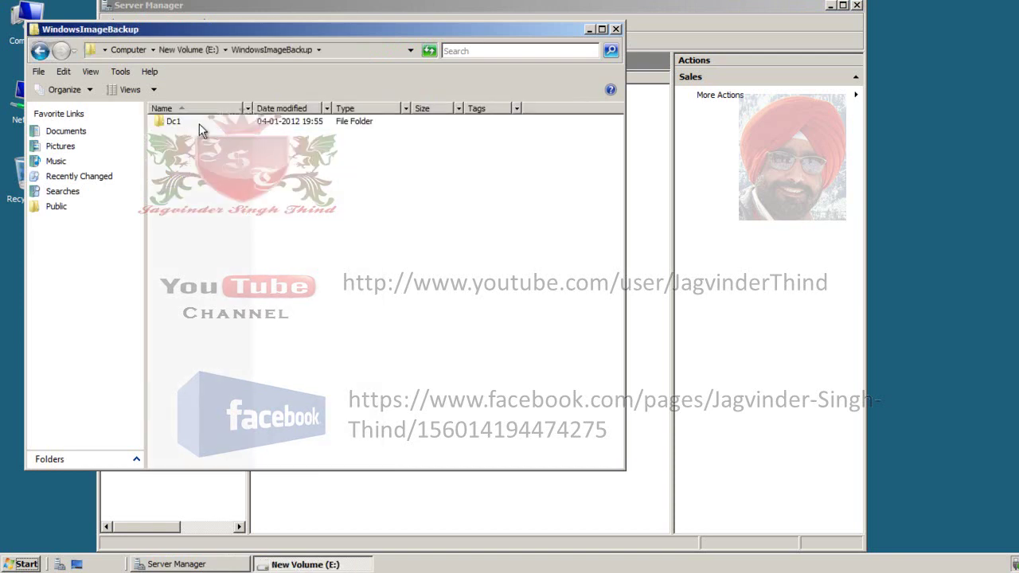
double_click(185, 125)
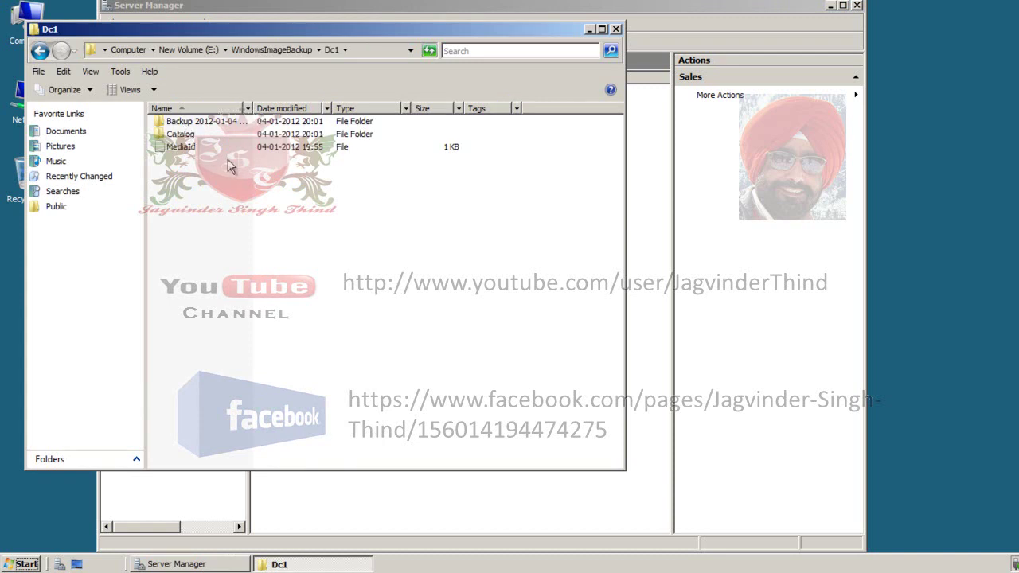
left_click(40, 51)
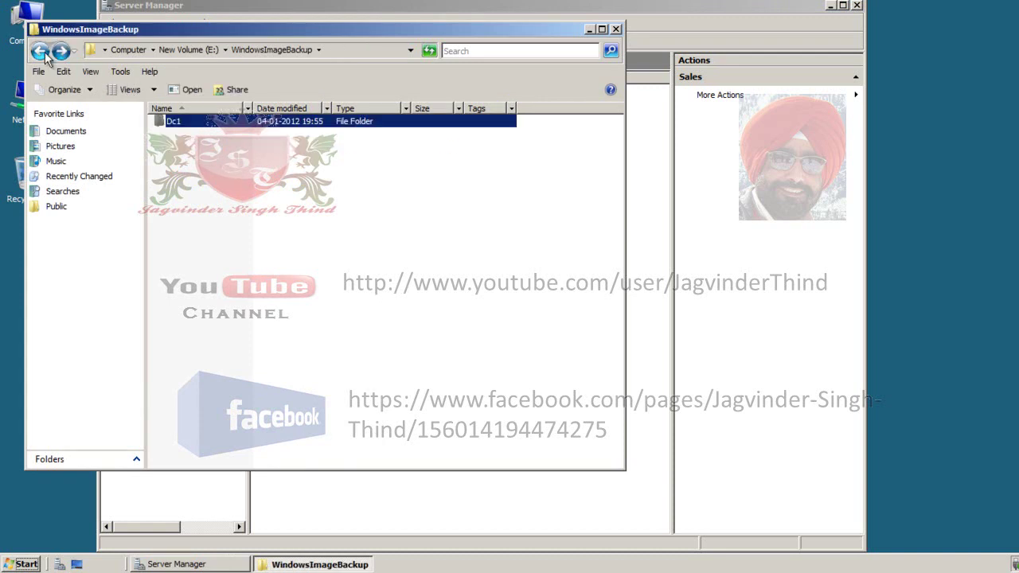
left_click(44, 52)
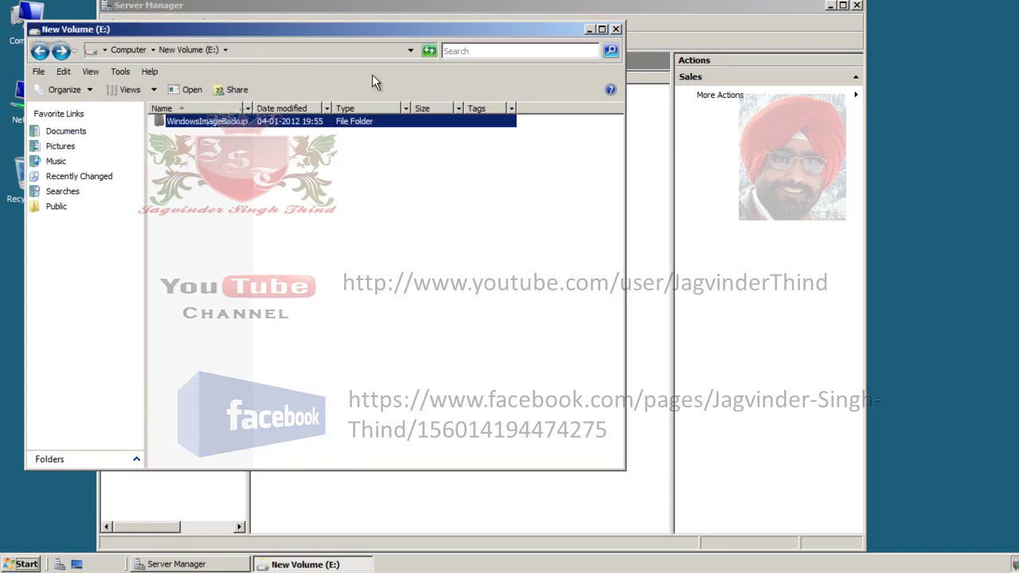
left_click(616, 30)
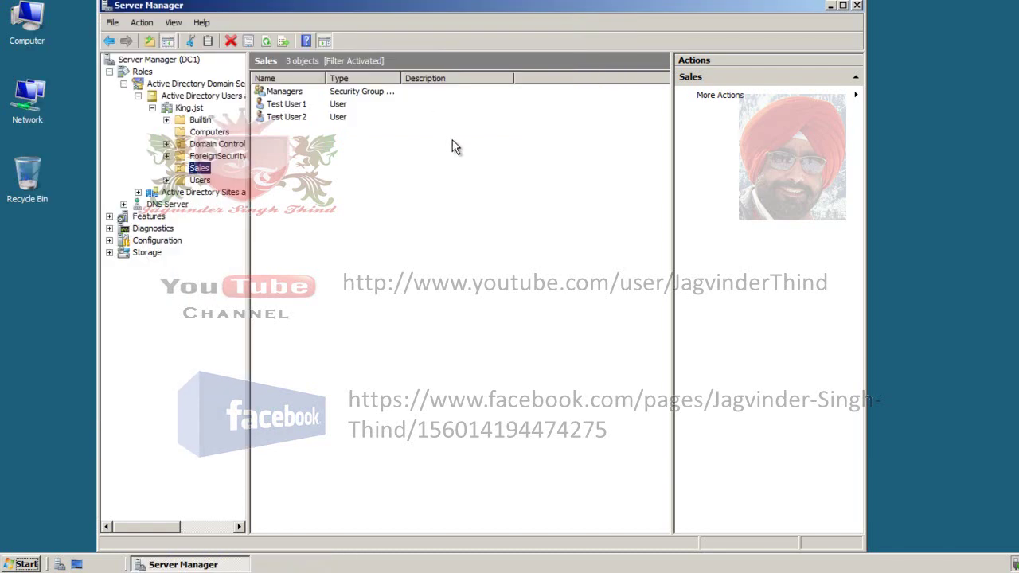